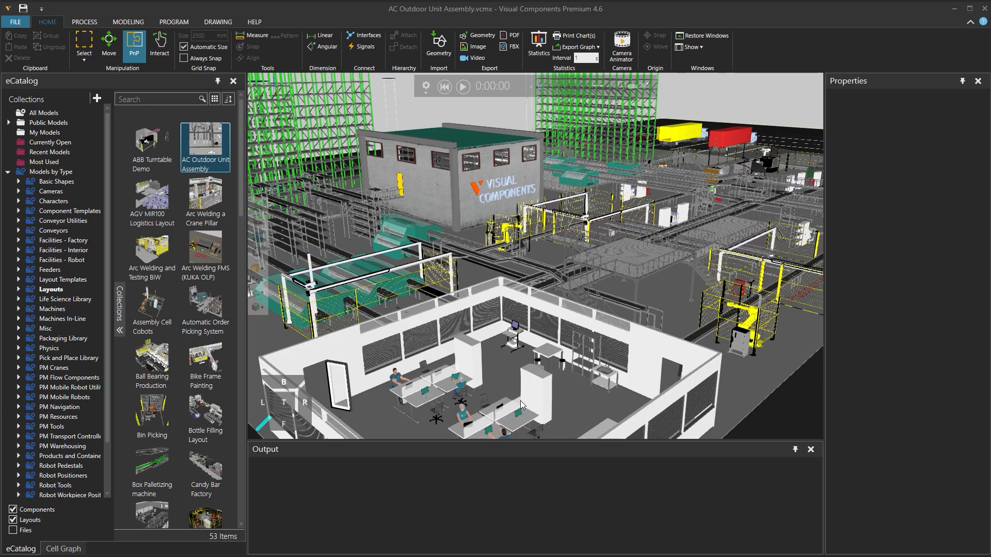
# - Open the Product Type Editor of the AC Outdoor Unit Assembly layout to view its product types
pyautogui.click(84, 22)
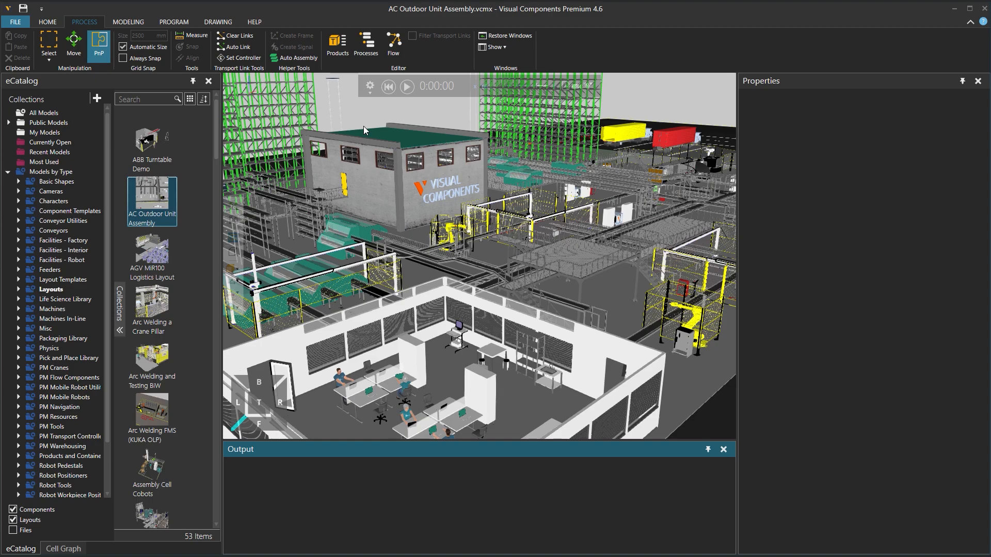
pyautogui.click(345, 56)
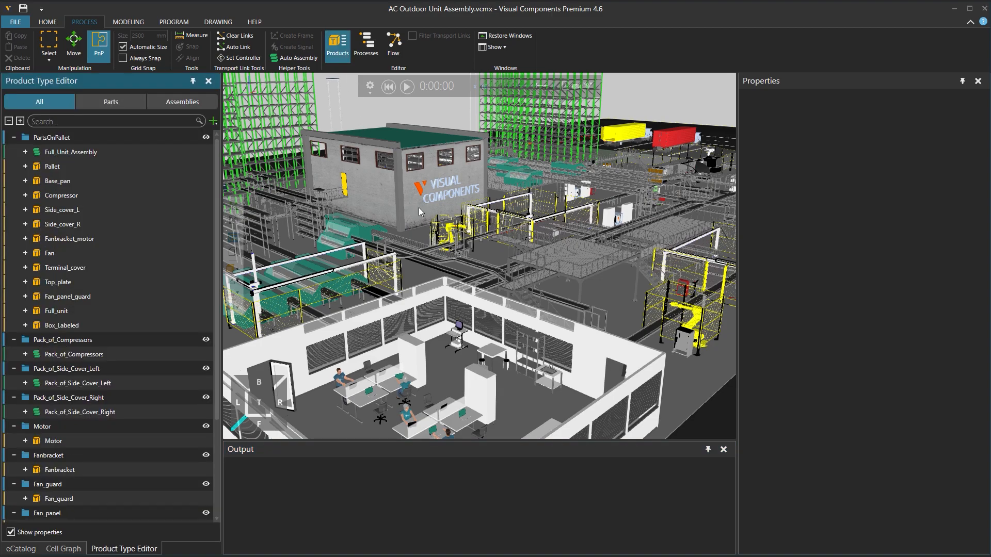
pyautogui.scroll(-3, 442, 212)
pyautogui.moveTo(442, 210); pyautogui.dragTo(461, 238, button='middle')
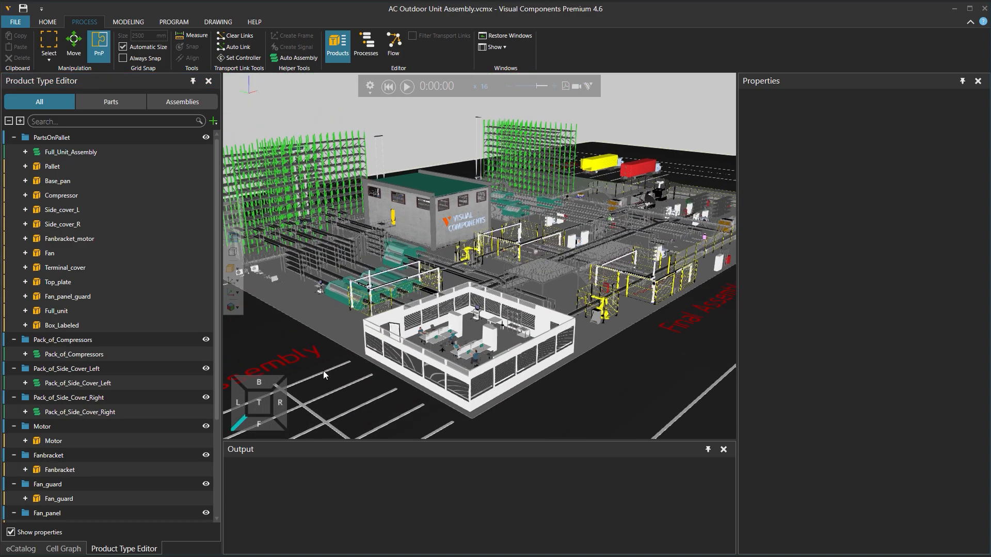
pyautogui.click(21, 549)
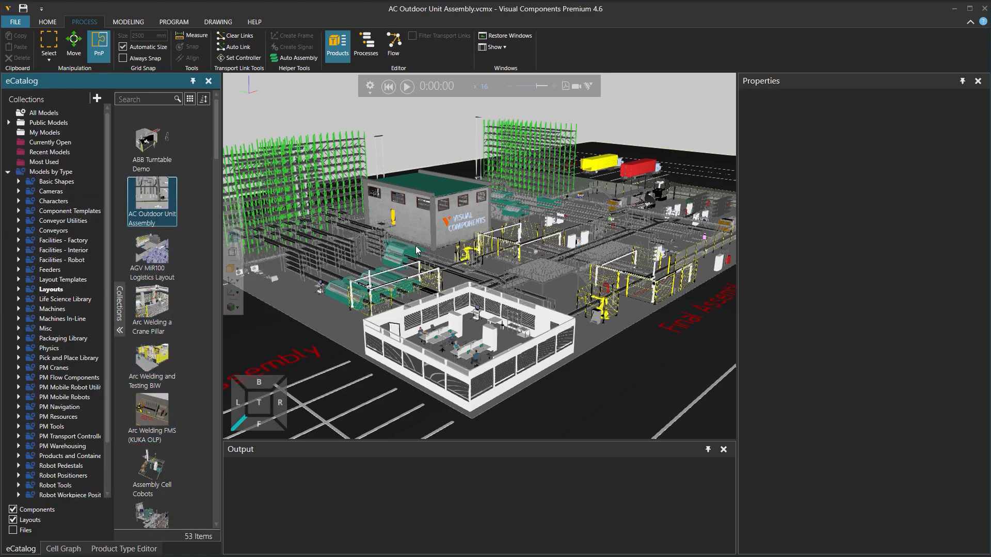
pyautogui.click(127, 549)
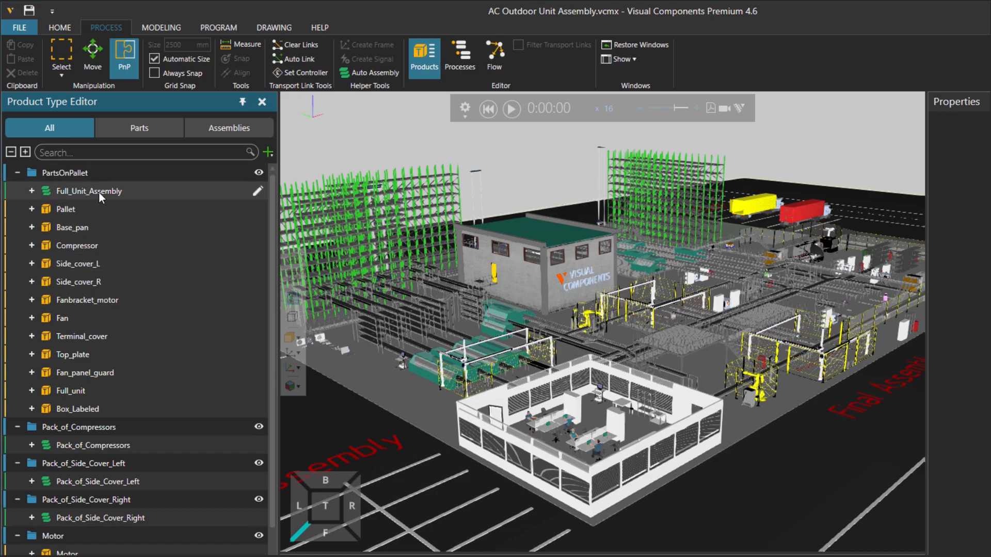
# - Filter the product types by parts and by assemblies, and open Full_Unit_Assembly in the Assembly Editor
pyautogui.click(145, 132)
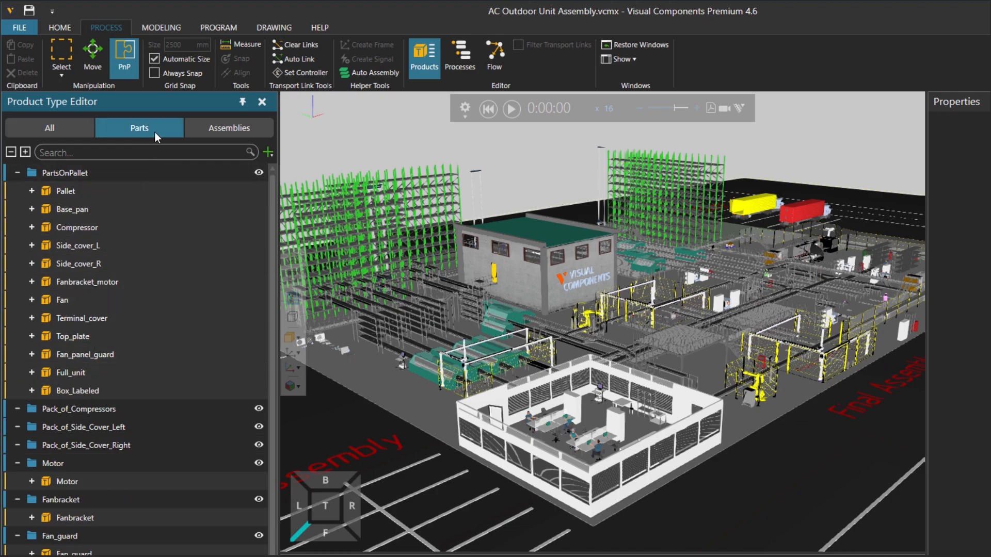
pyautogui.click(228, 132)
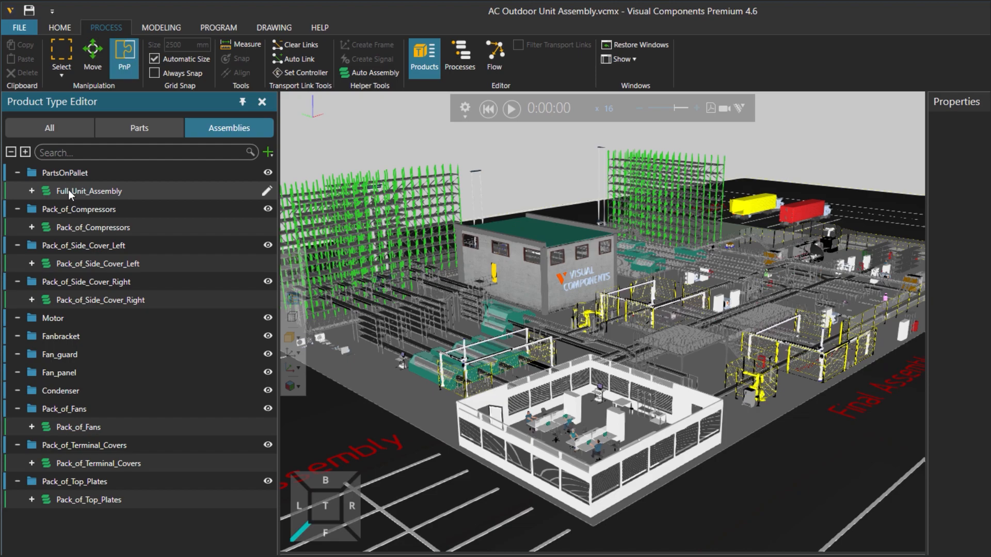
pyautogui.click(266, 191)
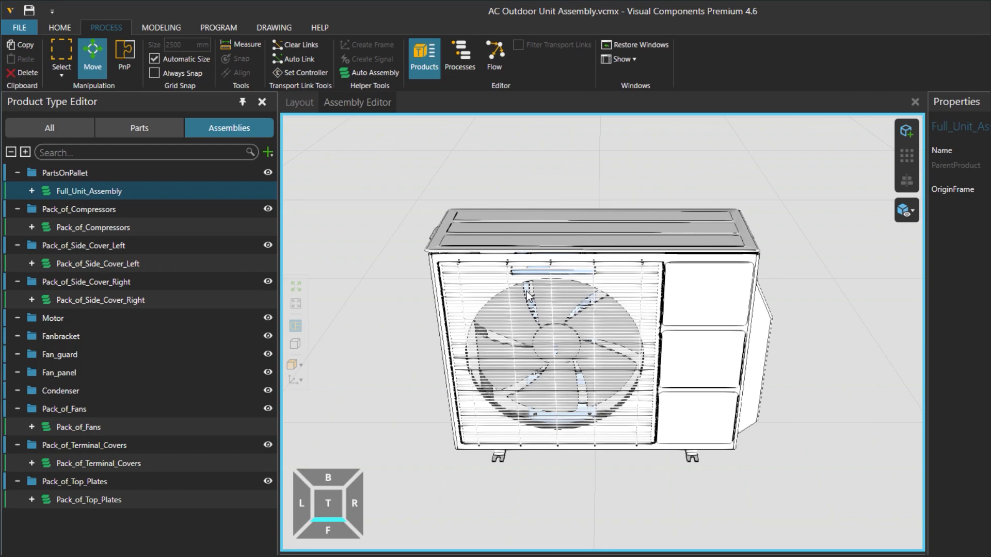
pyautogui.moveTo(678, 366); pyautogui.dragTo(589, 330, button='right')
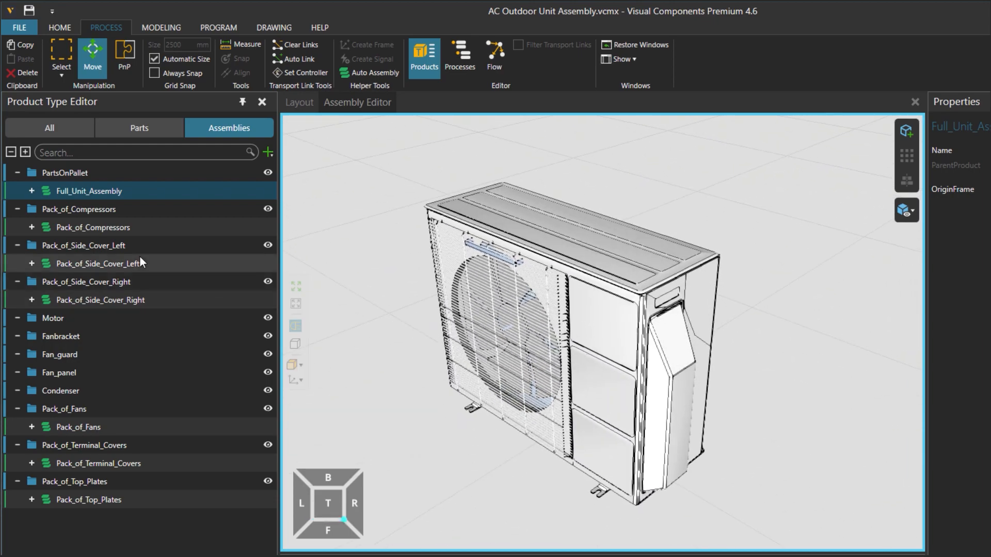
# - Expand the Full_Unit_Assembly hierarchy through the Base_pan, Robotic_Assy and Manual_Assy steps
pyautogui.click(32, 191)
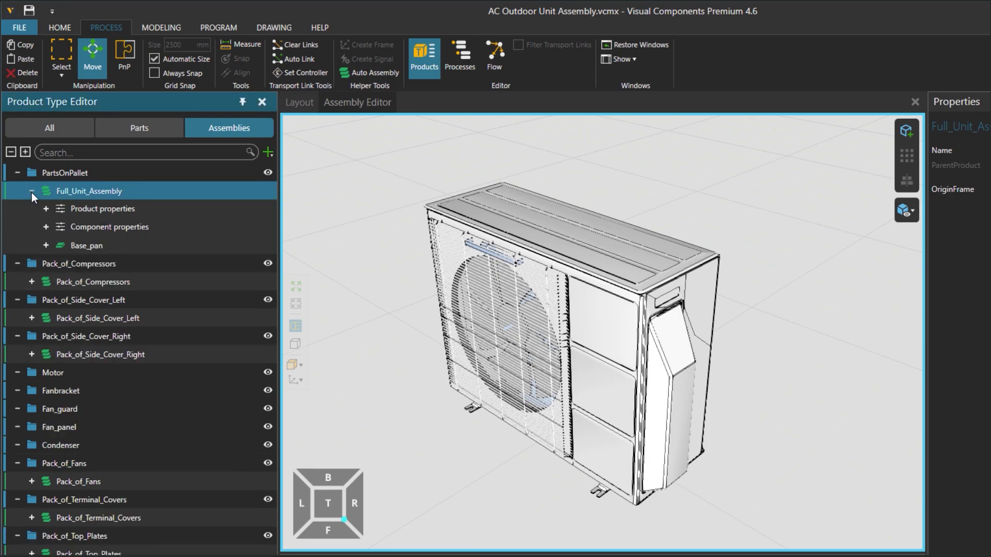
pyautogui.click(47, 246)
pyautogui.click(60, 282)
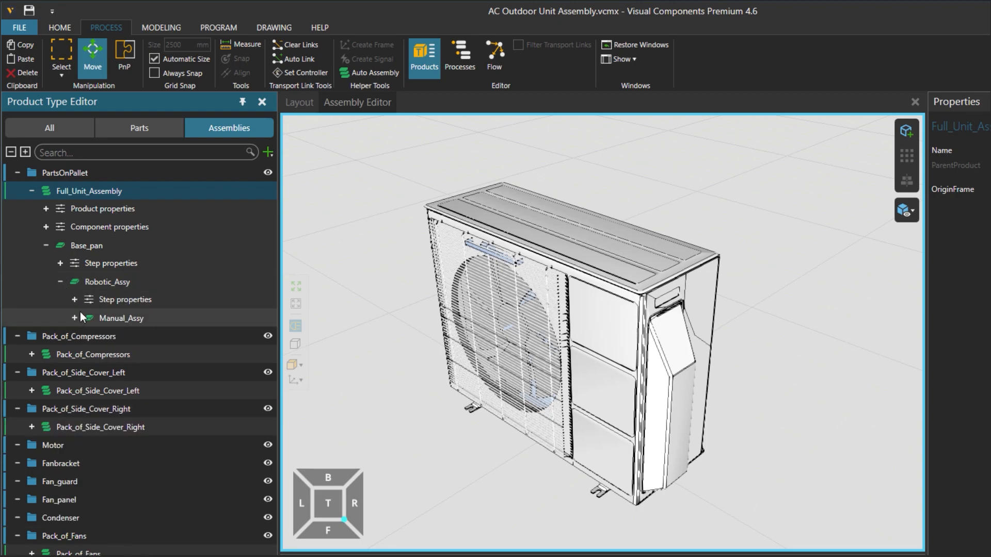
pyautogui.click(74, 318)
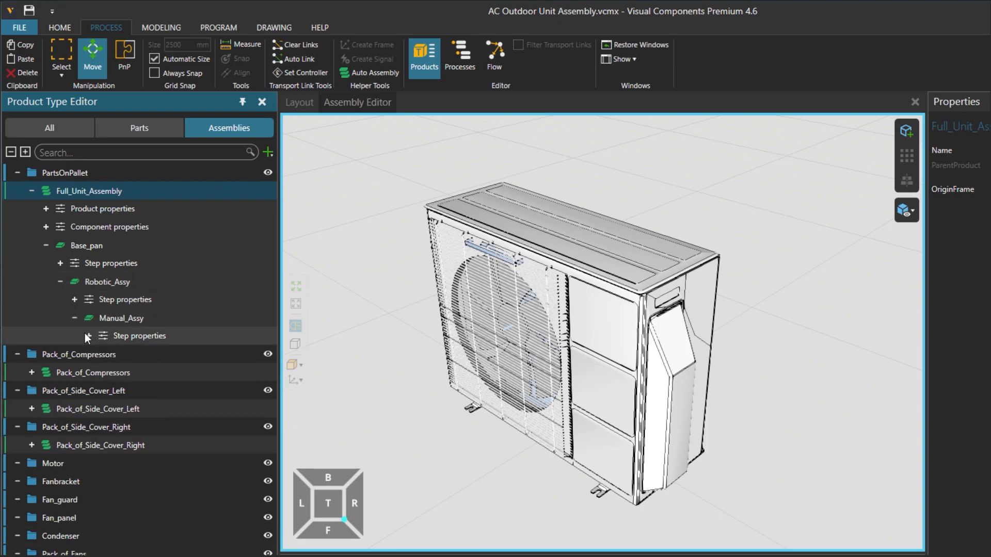
# - Examine the parts in the Base_pan, Robotic_Assy and Manual_Assy steps, and briefly switch from the Assembly Editor to the layout
pyautogui.click(100, 249)
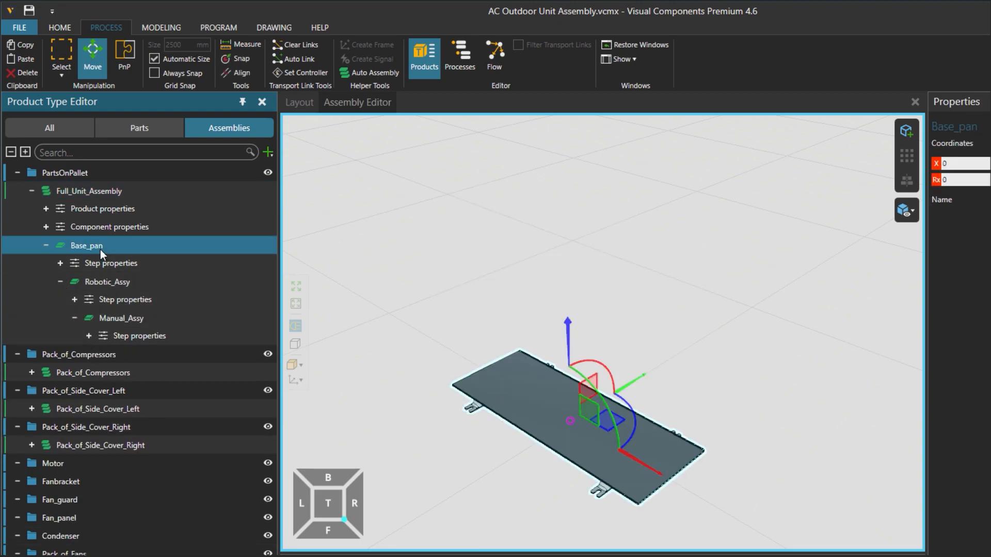
pyautogui.click(123, 278)
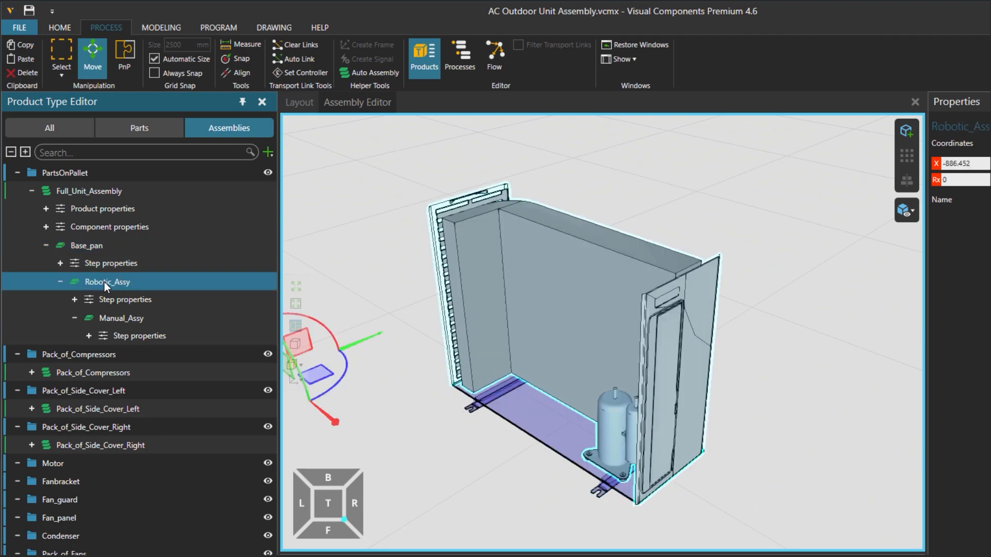
pyautogui.moveTo(460, 384); pyautogui.dragTo(570, 385, button='right')
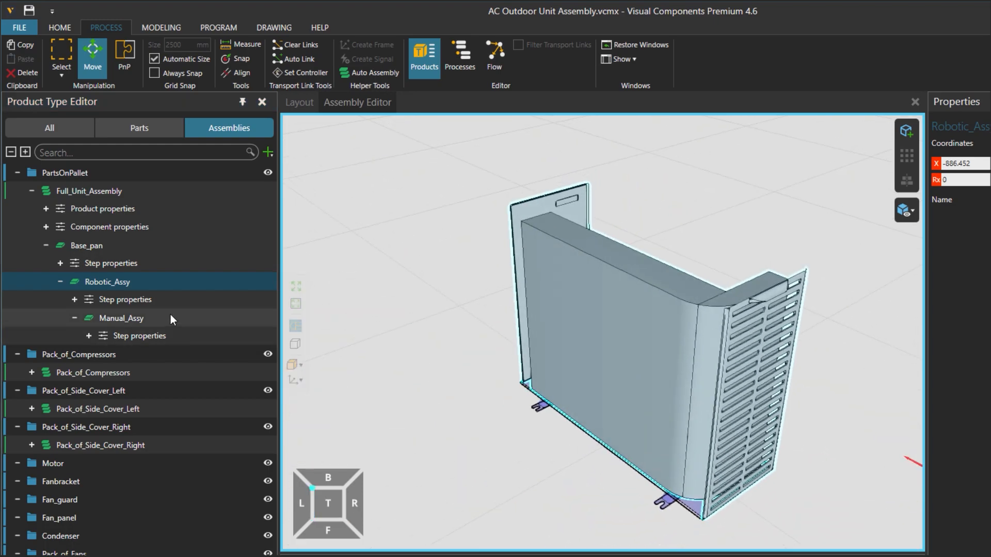
pyautogui.click(170, 315)
pyautogui.moveTo(422, 347); pyautogui.dragTo(752, 387, button='right')
pyautogui.moveTo(635, 345); pyautogui.dragTo(619, 378, button='right')
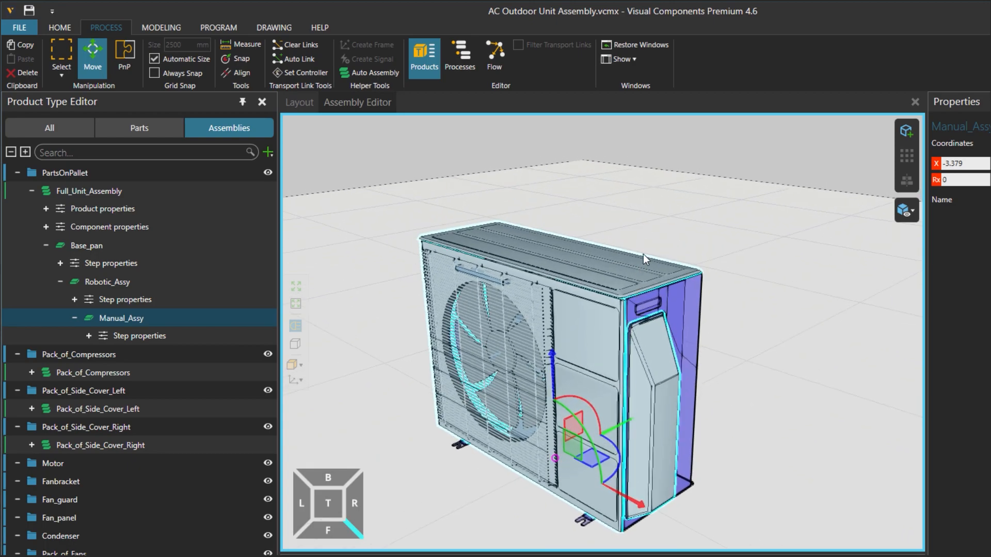
pyautogui.click(298, 106)
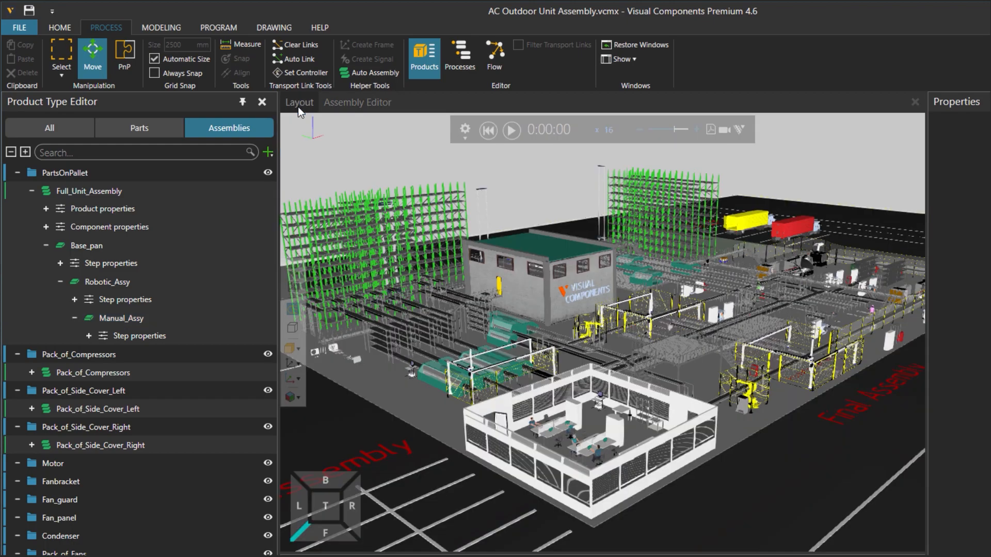
pyautogui.click(350, 107)
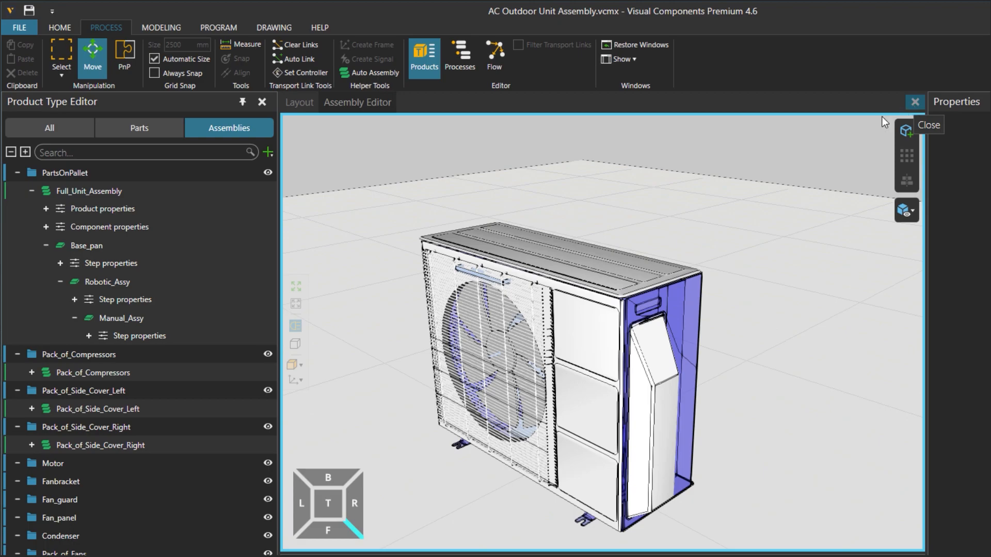
# - View the Pack_of_Compressors and Pack_of_Side_Cover_Left assemblies, inspect the side cover pack's Step #1, and collapse the expanded steps
pyautogui.click(158, 374)
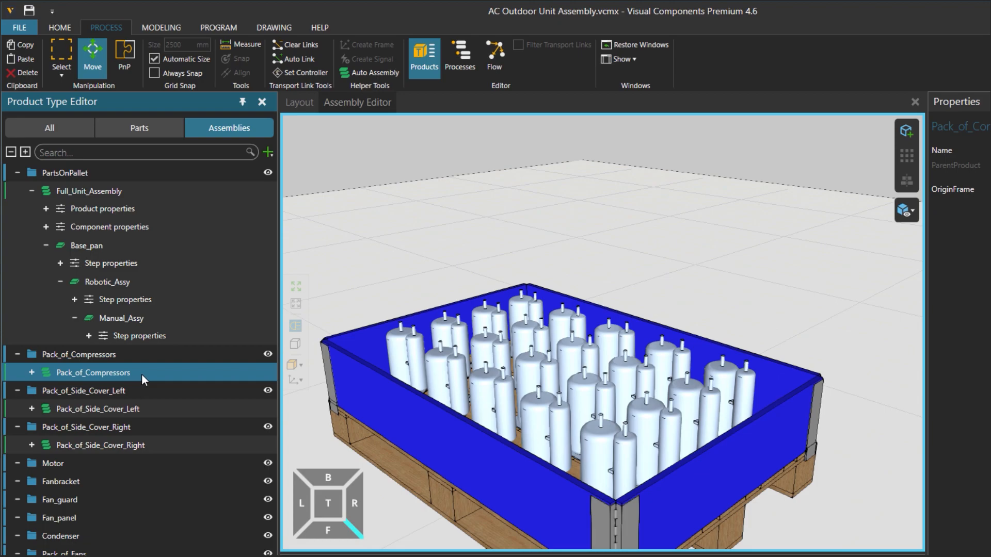
pyautogui.click(138, 408)
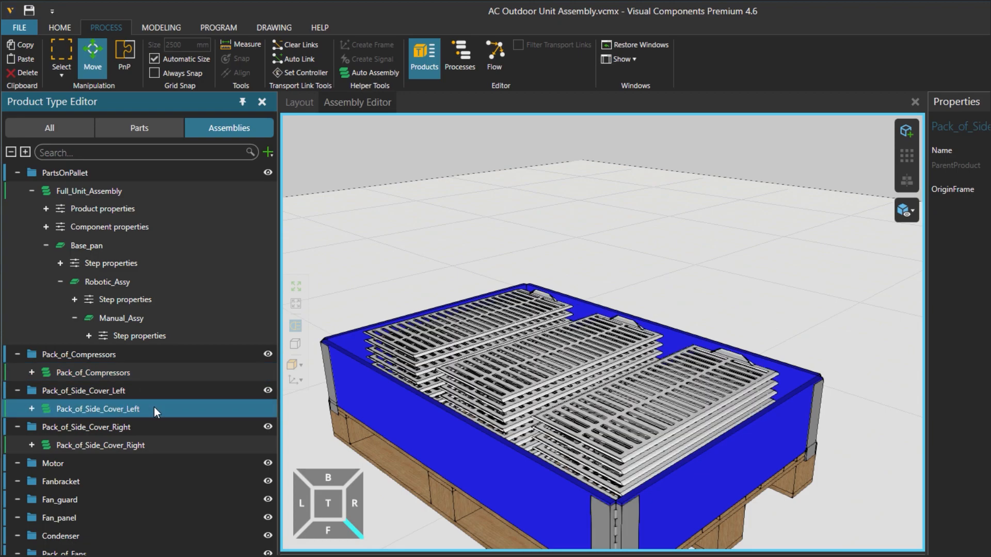
pyautogui.click(29, 408)
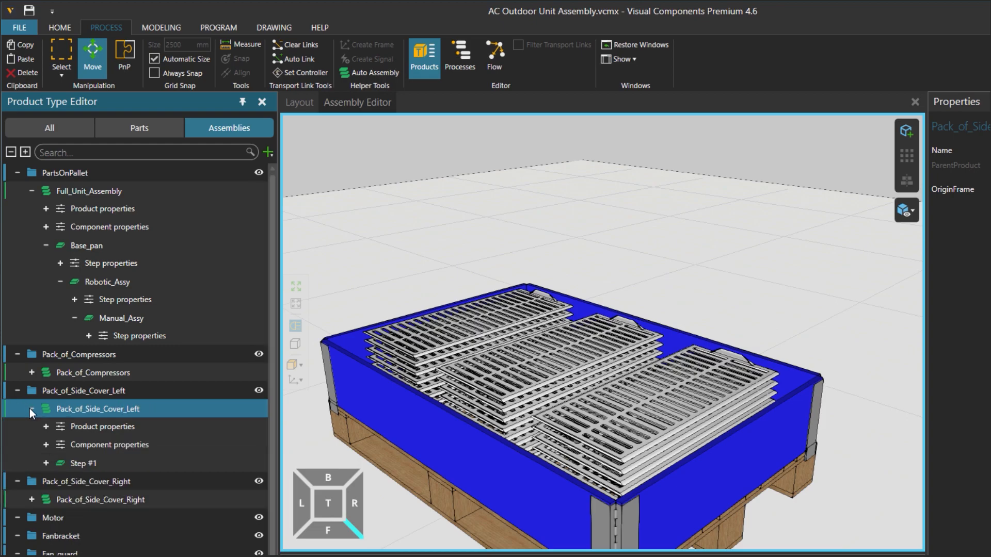
pyautogui.click(46, 463)
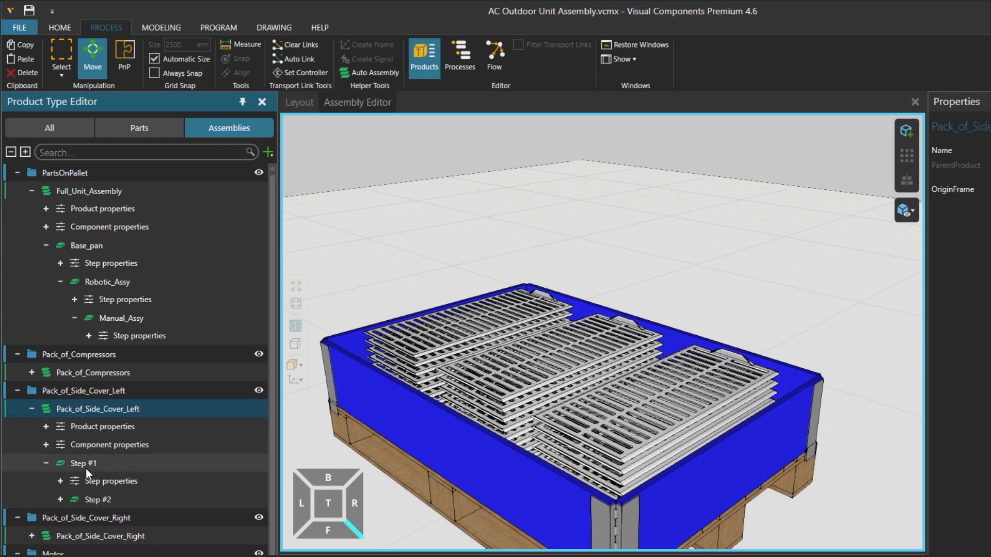
pyautogui.click(32, 412)
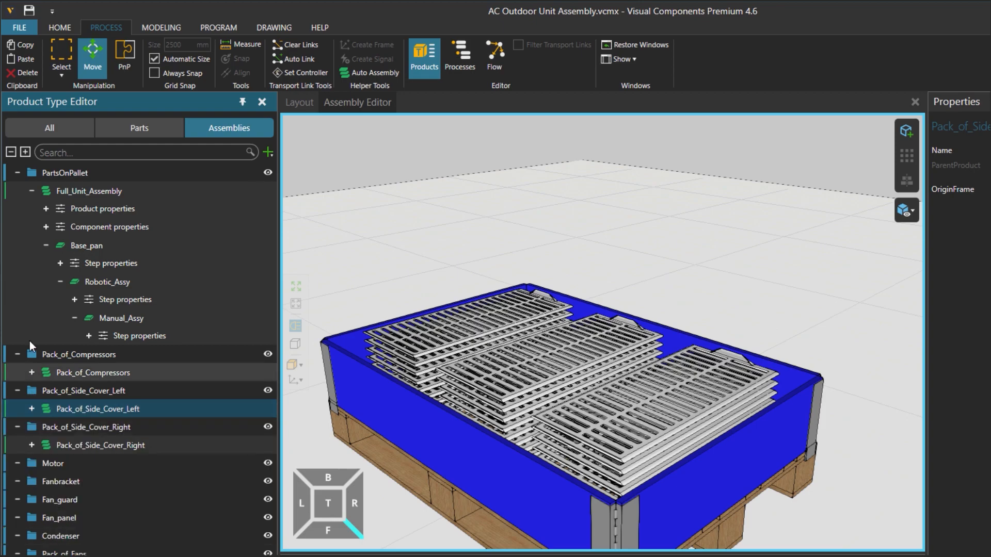
pyautogui.click(46, 246)
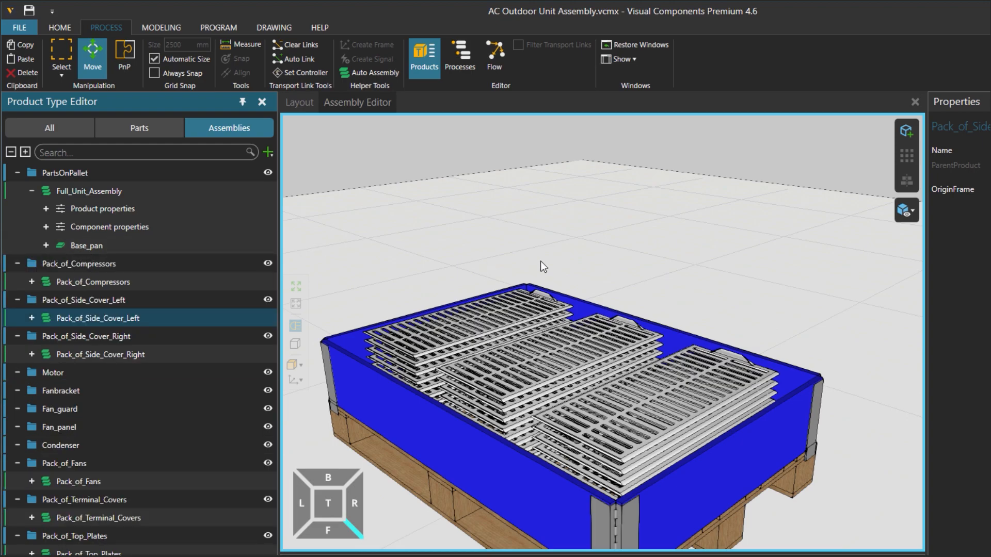
# - Close the Assembly Editor and list all product types, both parts and assemblies
pyautogui.click(912, 101)
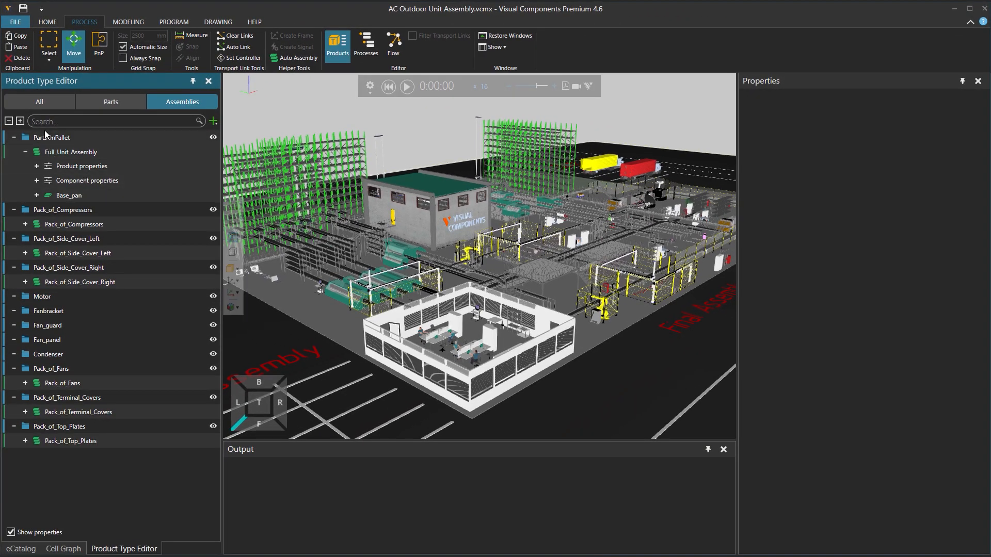
pyautogui.click(38, 106)
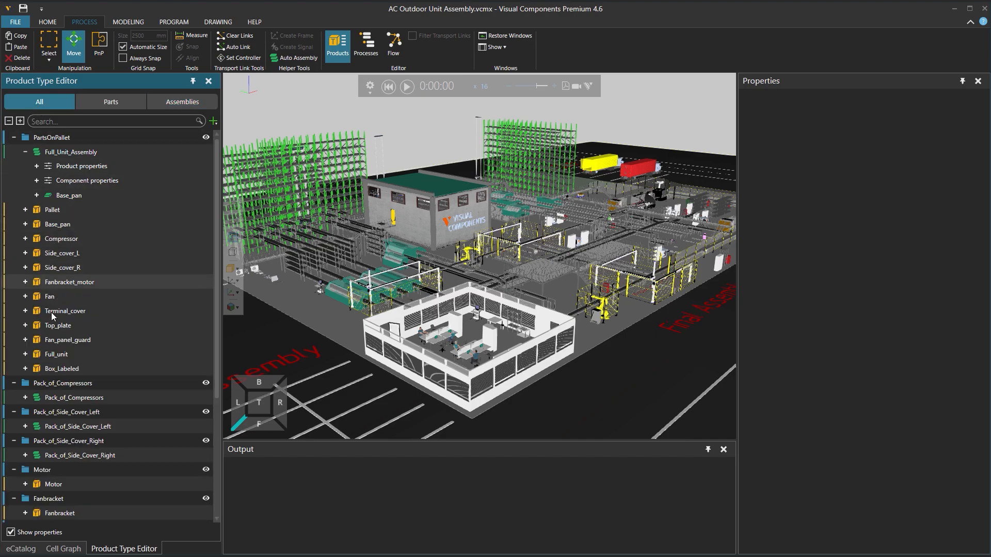
# - Browse the eCatalog's Layout Templates for the Assembly templates Depalletizing, Order Index, Pallet Recycling and Palletizing
pyautogui.click(21, 549)
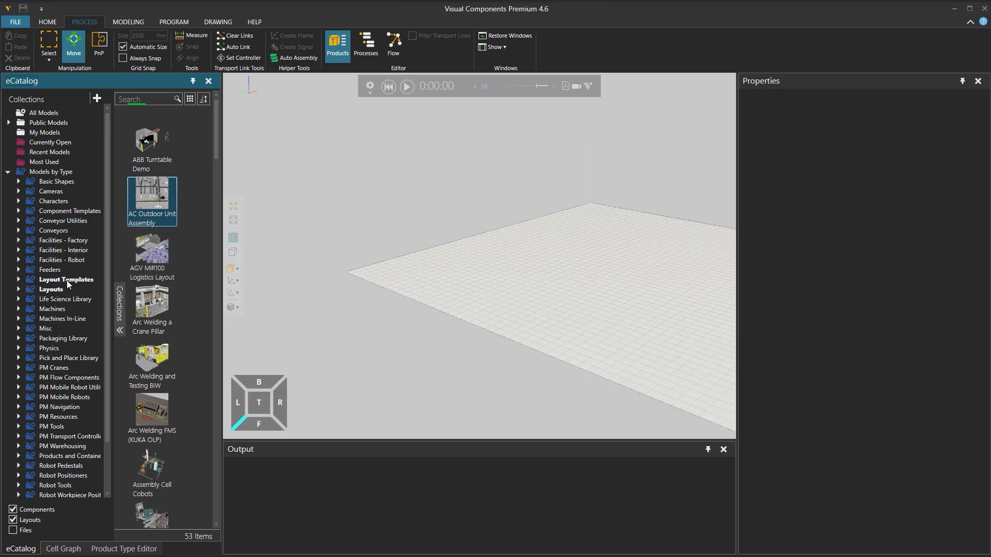
pyautogui.click(66, 281)
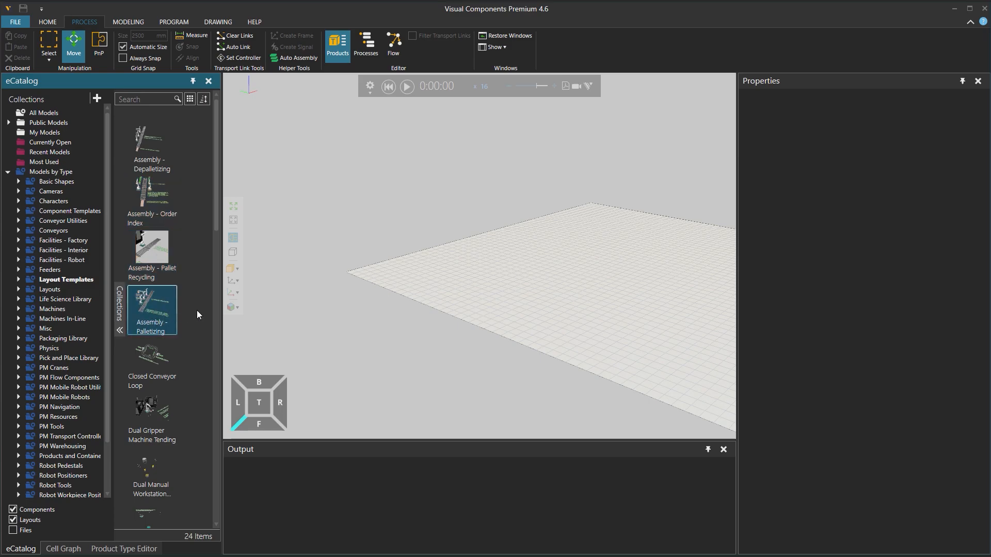
pyautogui.click(161, 163)
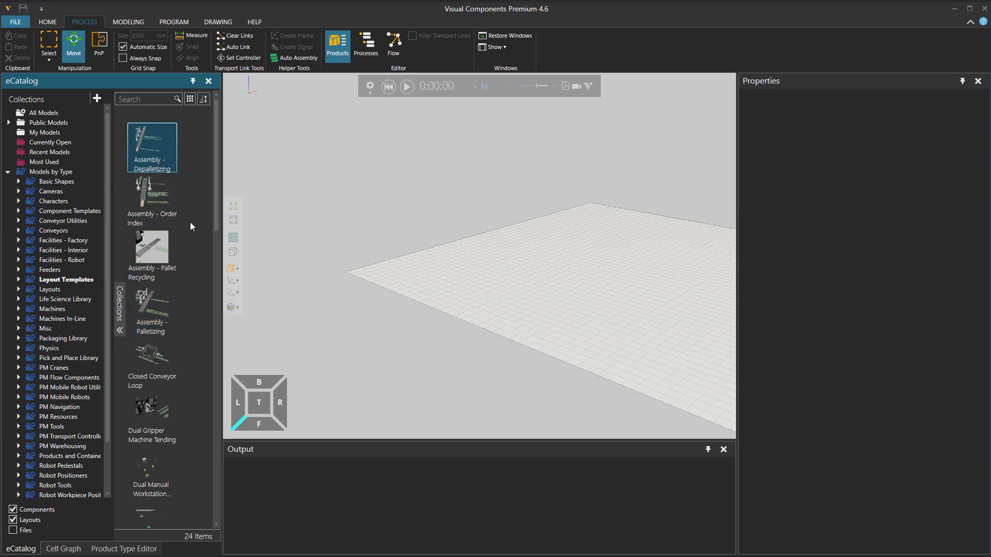
pyautogui.click(172, 218)
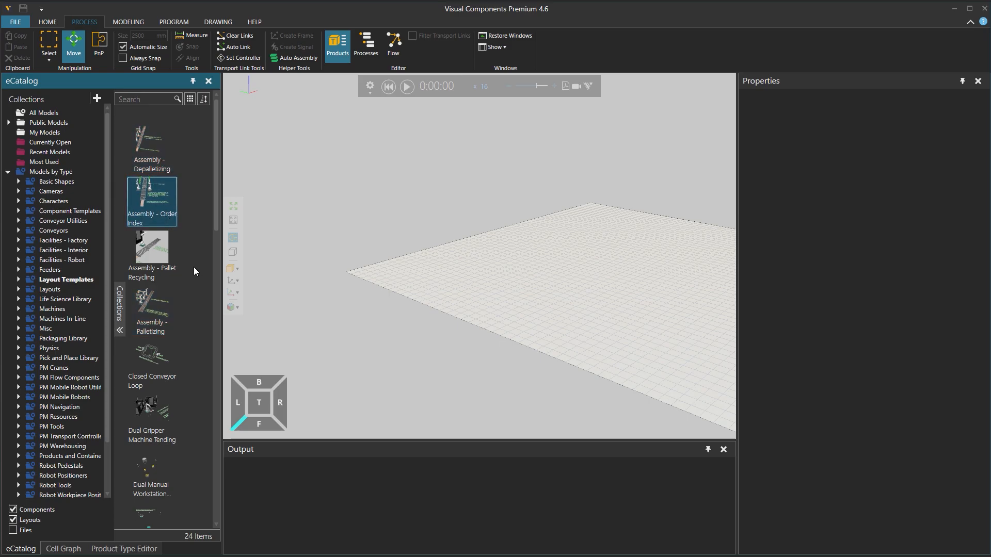
pyautogui.click(159, 270)
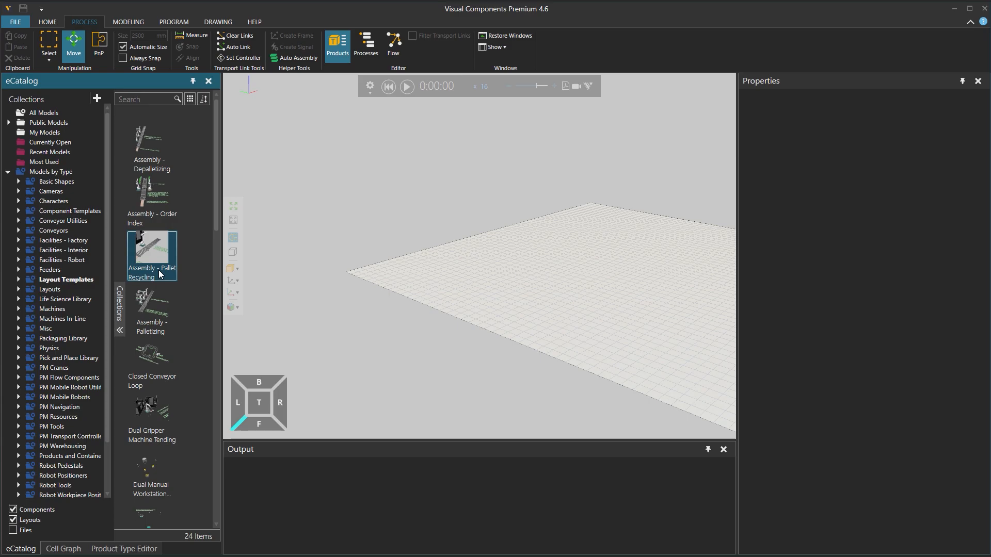
pyautogui.click(161, 312)
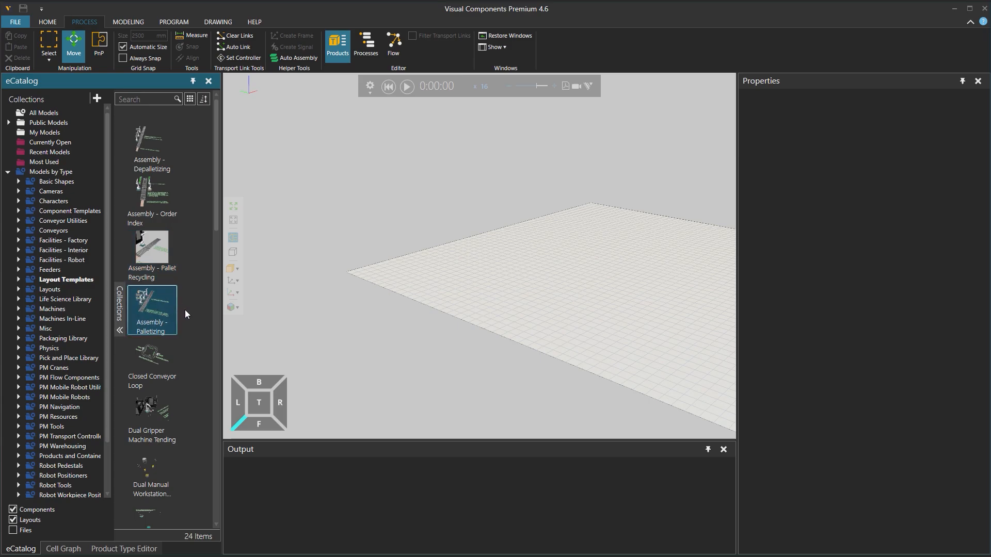
# - Open the Assembly - Palletizing layout template and run its simulation
pyautogui.doubleClick(168, 299)
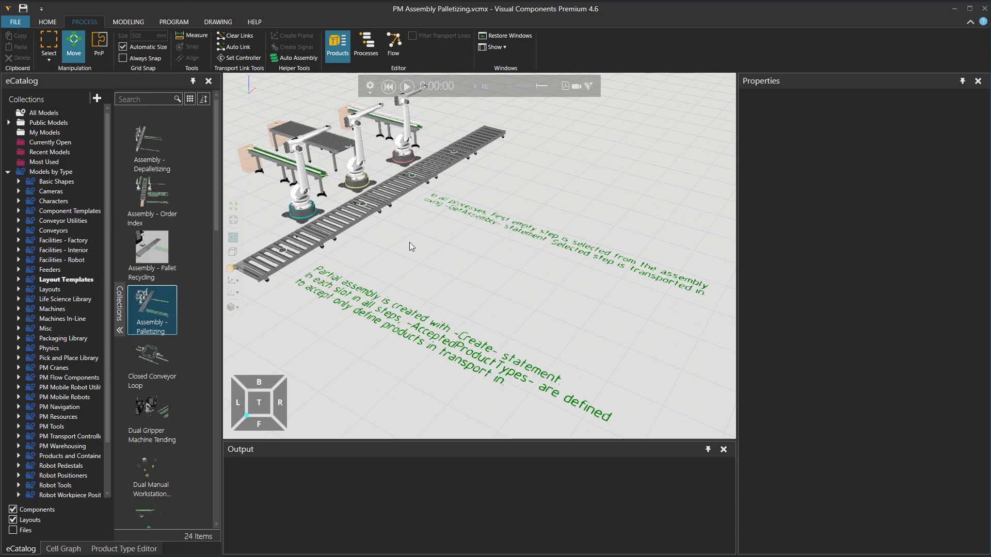
pyautogui.moveTo(469, 305); pyautogui.dragTo(454, 207, button='right')
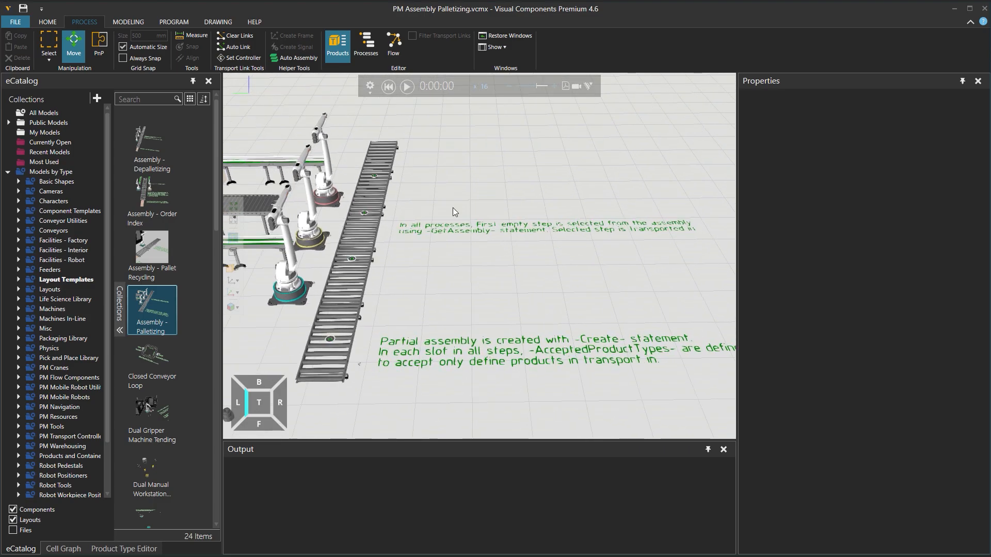
pyautogui.click(407, 87)
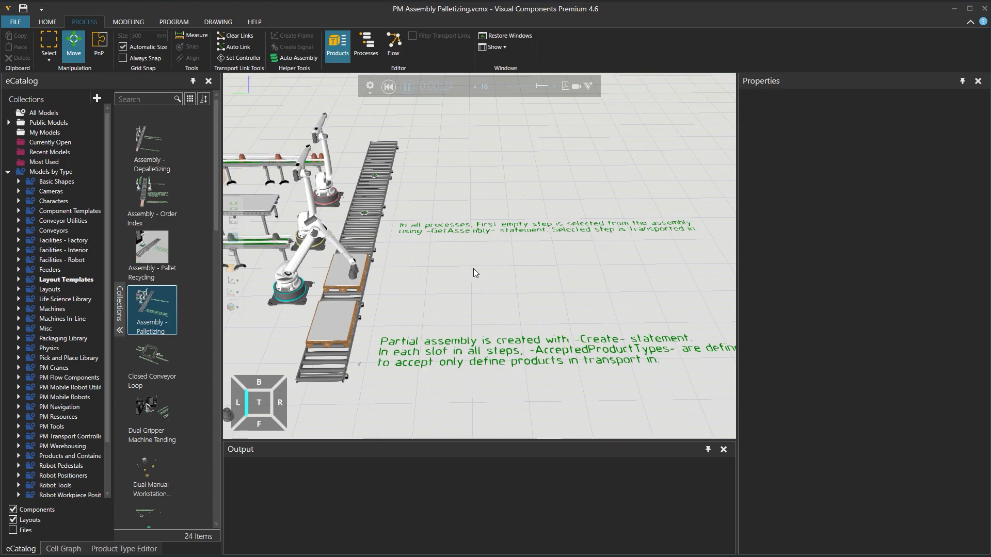
# - Set the running simulation's speed factor to 1
pyautogui.doubleClick(493, 87)
pyautogui.write('1')
pyautogui.press('Return')
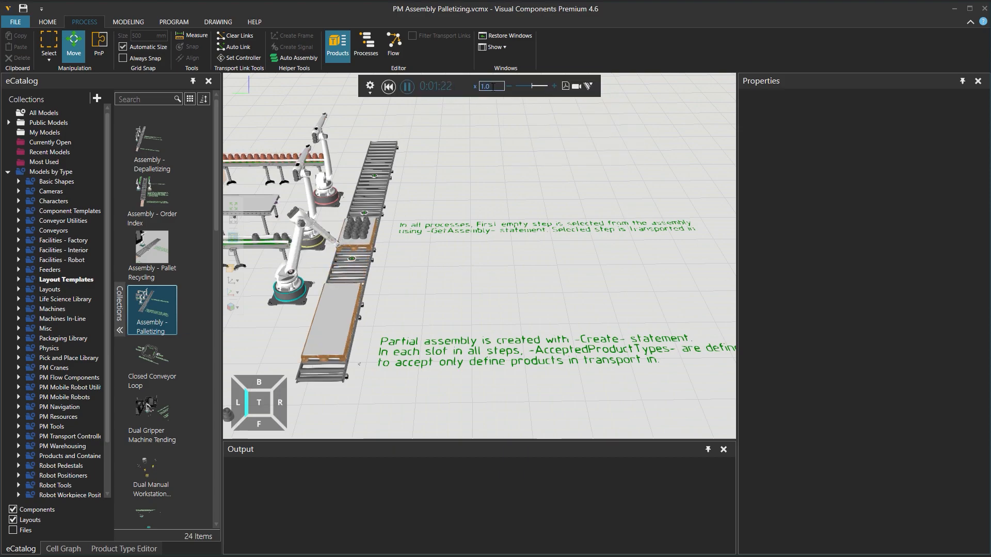
# - Show the processes in the layout and examine the Loading and FromConveyor locations while the robots palletize the sheets and cylinders
pyautogui.moveTo(451, 227)
pyautogui.mouseDown(button='right')
pyautogui.moveTo(415, 231)
pyautogui.moveTo(411, 302)
pyautogui.mouseUp(button='right')
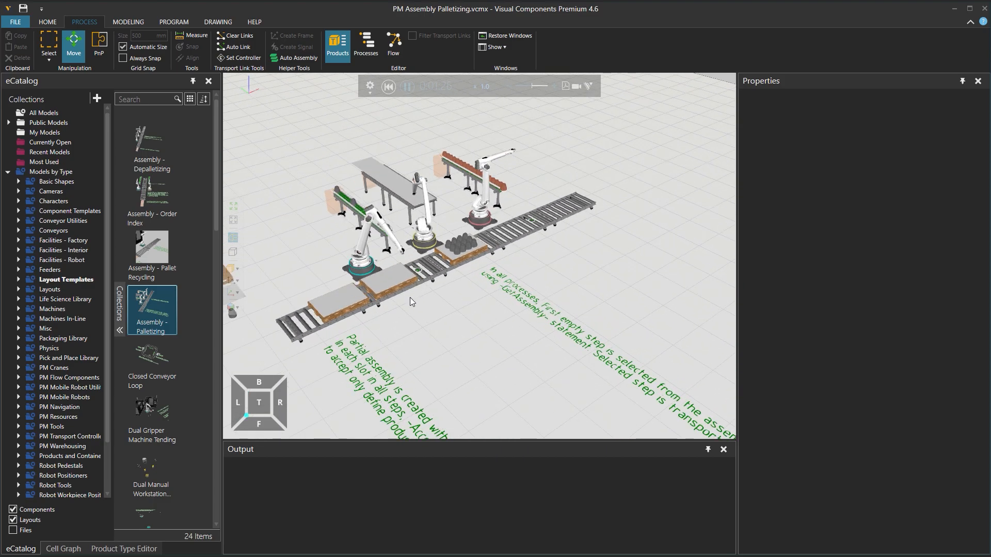
pyautogui.click(365, 45)
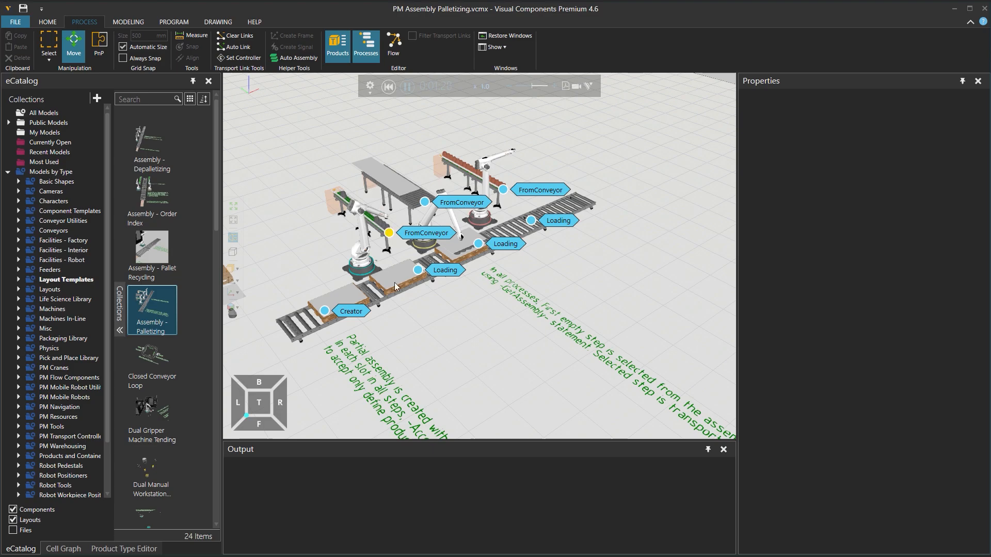
pyautogui.scroll(3, 429, 272)
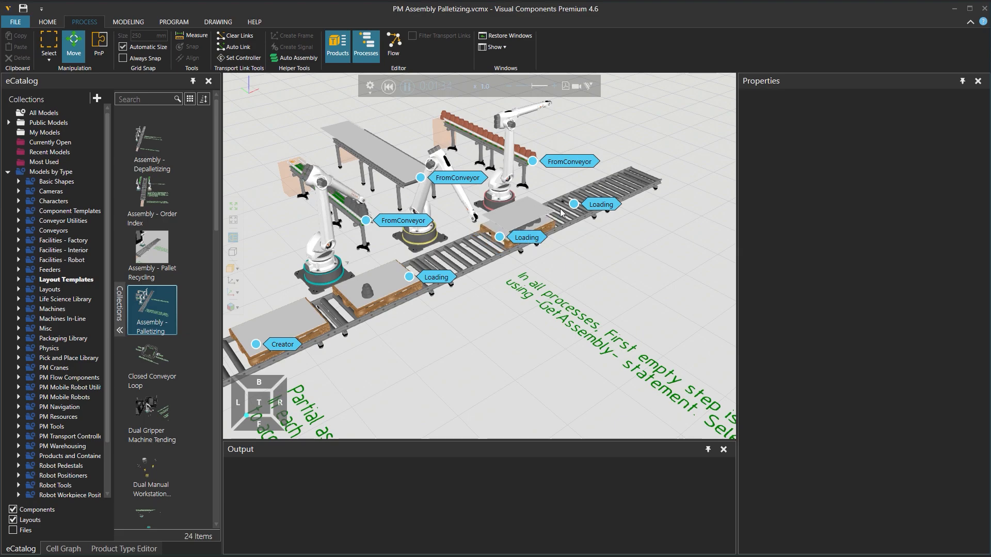
pyautogui.scroll(5, 562, 212)
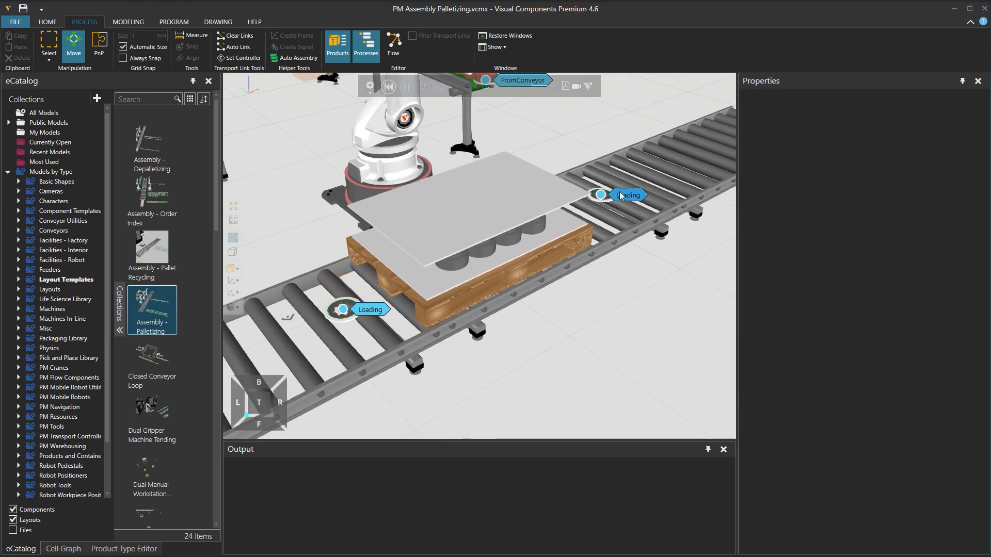
pyautogui.scroll(-5, 624, 194)
pyautogui.scroll(4, 565, 169)
pyautogui.scroll(2, 561, 110)
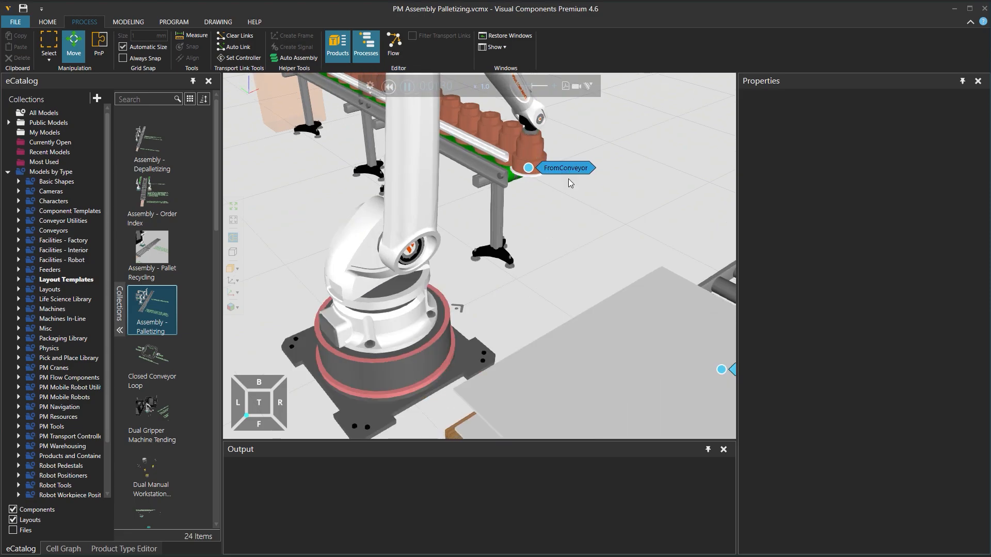
pyautogui.scroll(-4, 568, 178)
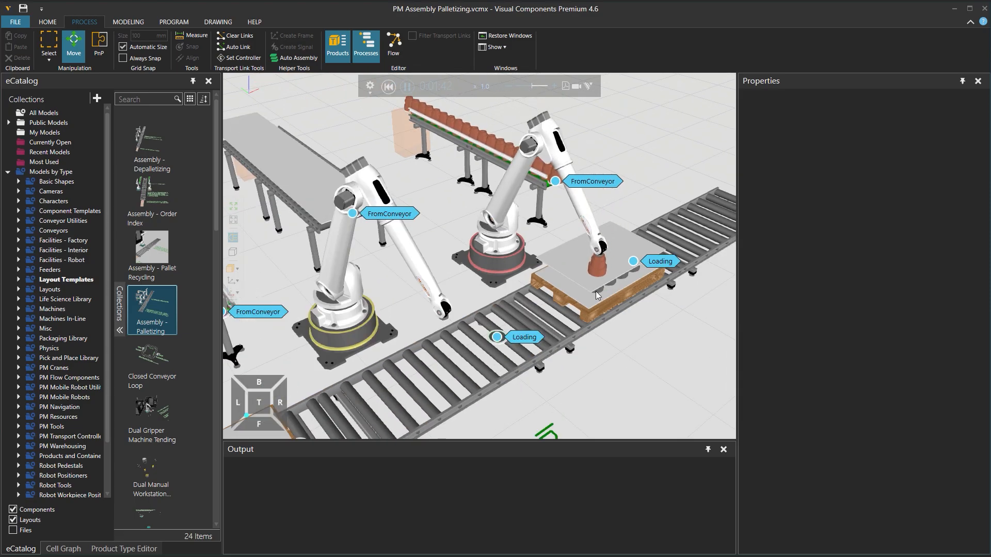
pyautogui.scroll(-3, 485, 325)
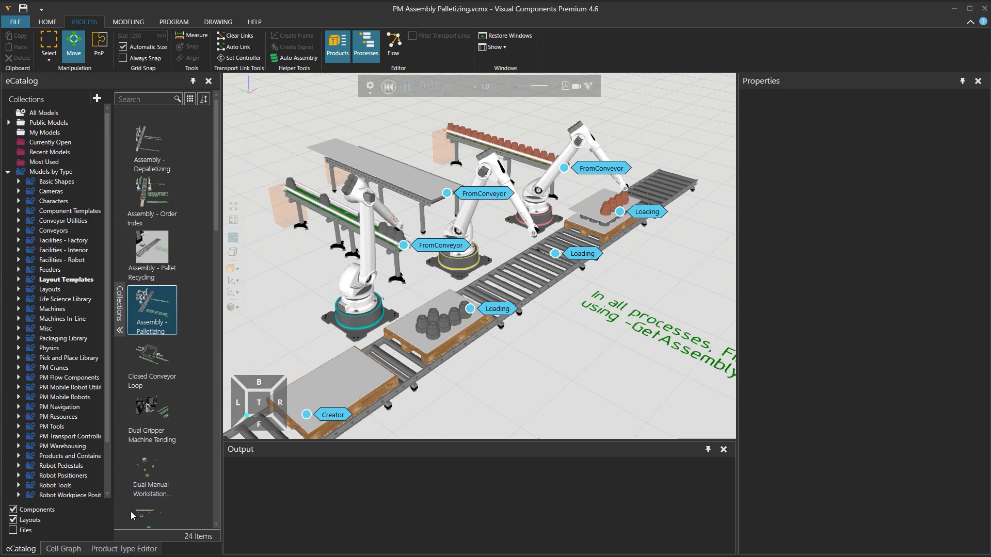
# - List the palletizing layout's product types and reset the simulation to the start
pyautogui.click(150, 548)
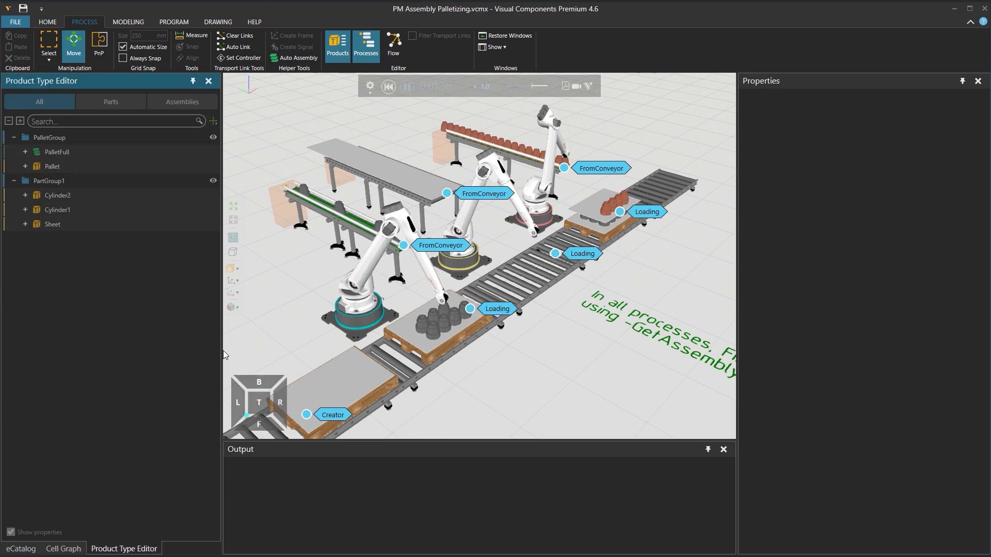
pyautogui.click(388, 87)
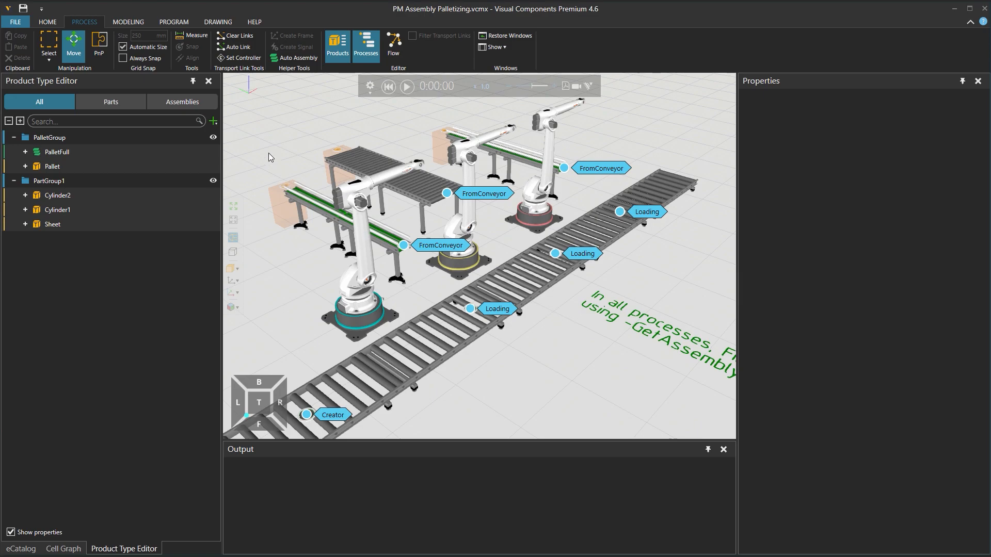
# - Open the help file at the Product Type Editor topic under Process Modeling
pyautogui.click(255, 23)
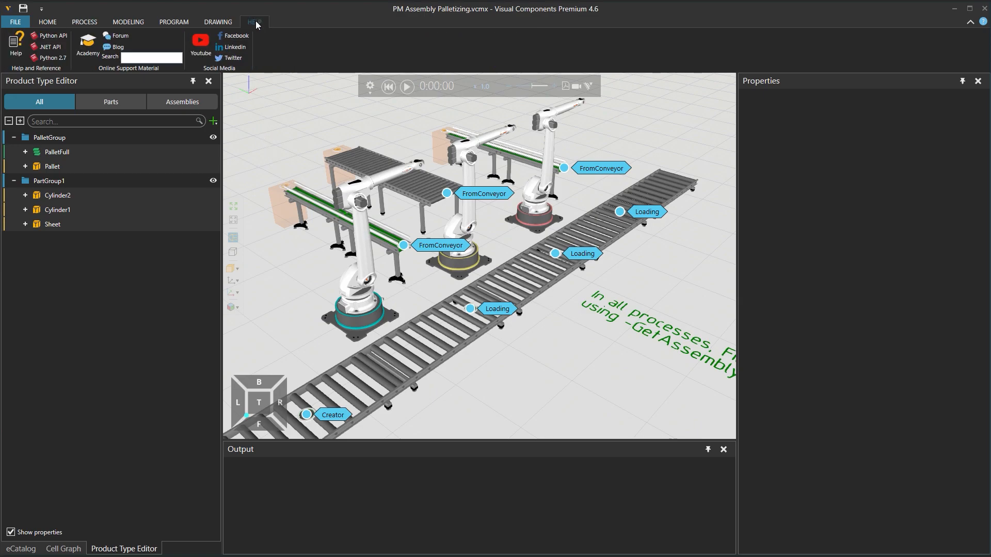
pyautogui.click(16, 47)
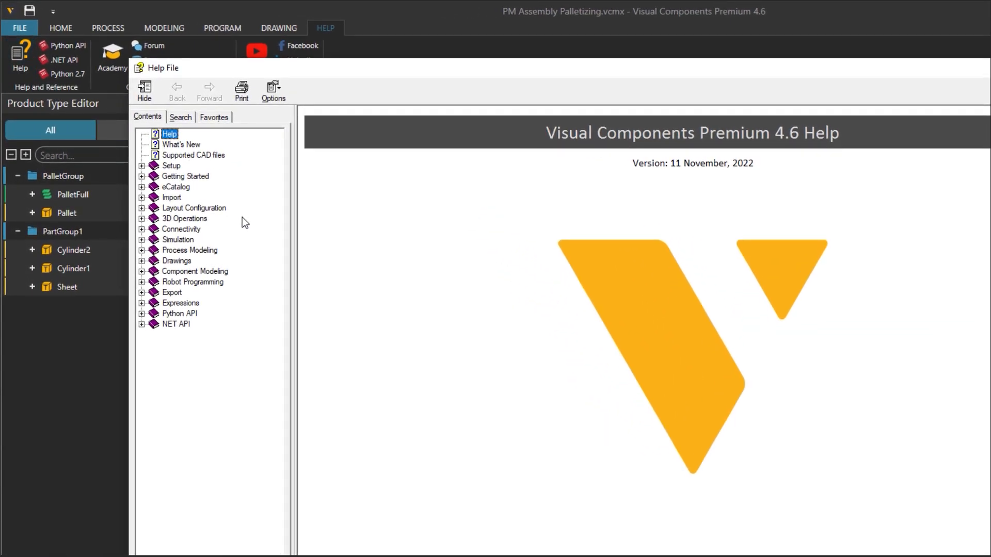
pyautogui.click(141, 250)
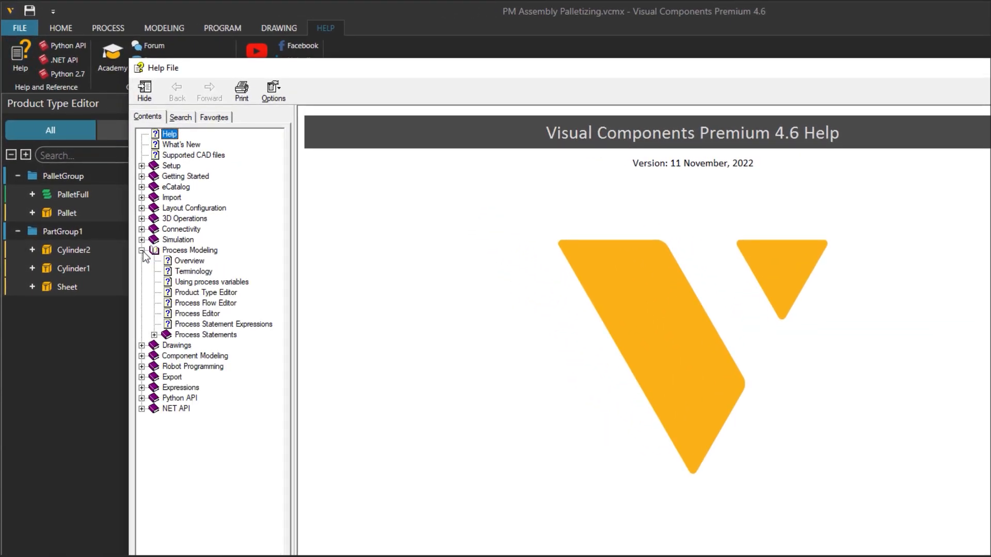
pyautogui.click(212, 293)
# - Read through the Product Type Editor topic down to its Assemblies section, and close the help file
pyautogui.scroll(-6, 653, 377)
pyautogui.scroll(6, 653, 377)
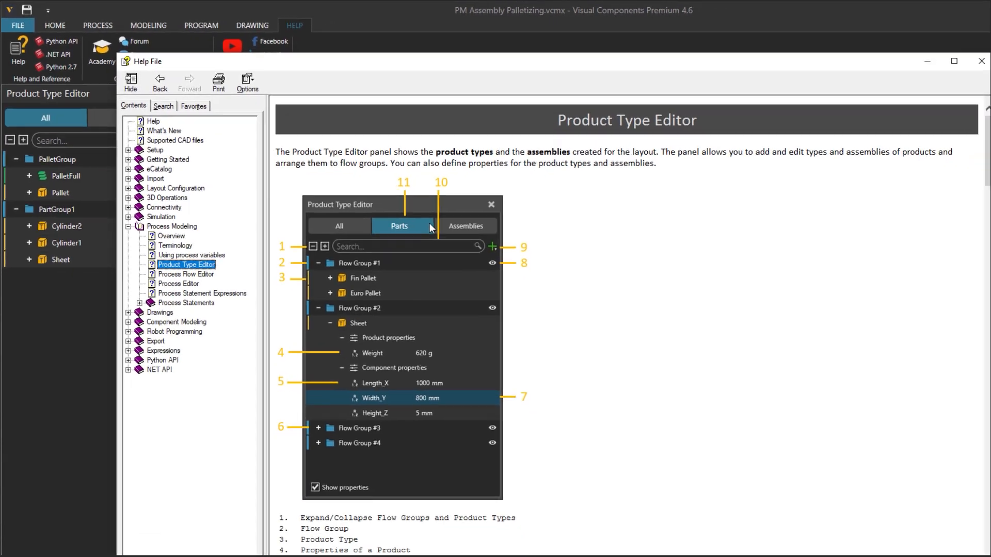
pyautogui.scroll(-20, 512, 316)
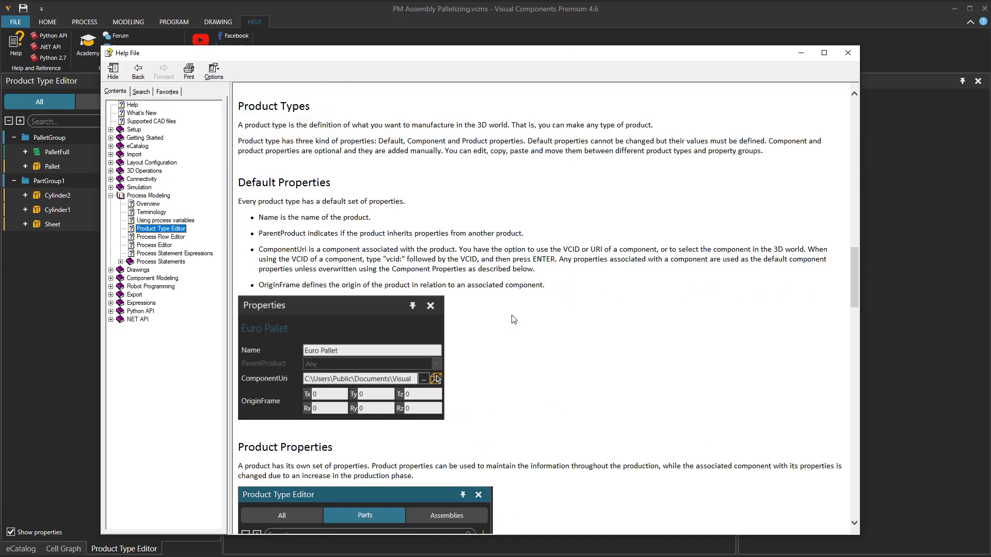
pyautogui.scroll(-5, 513, 319)
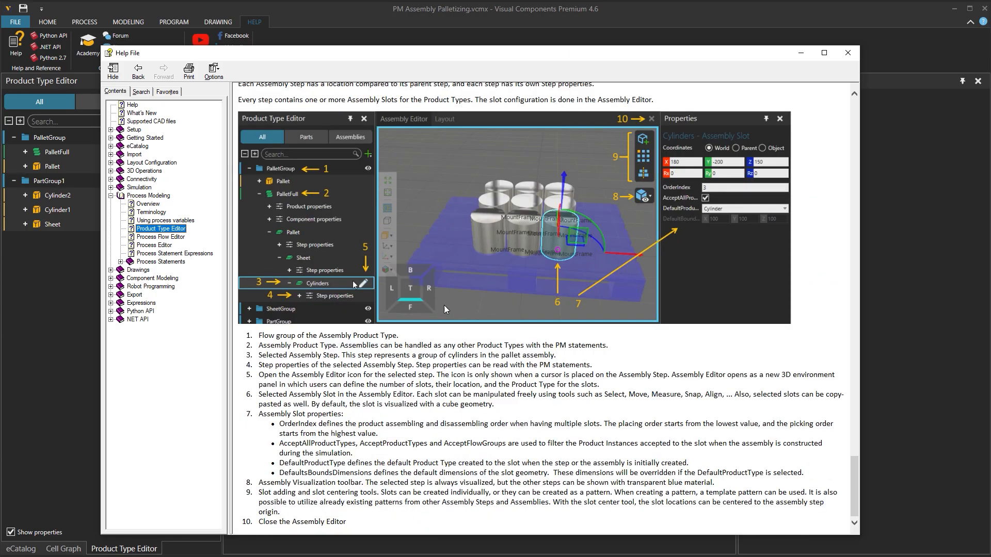
pyautogui.scroll(3, 333, 269)
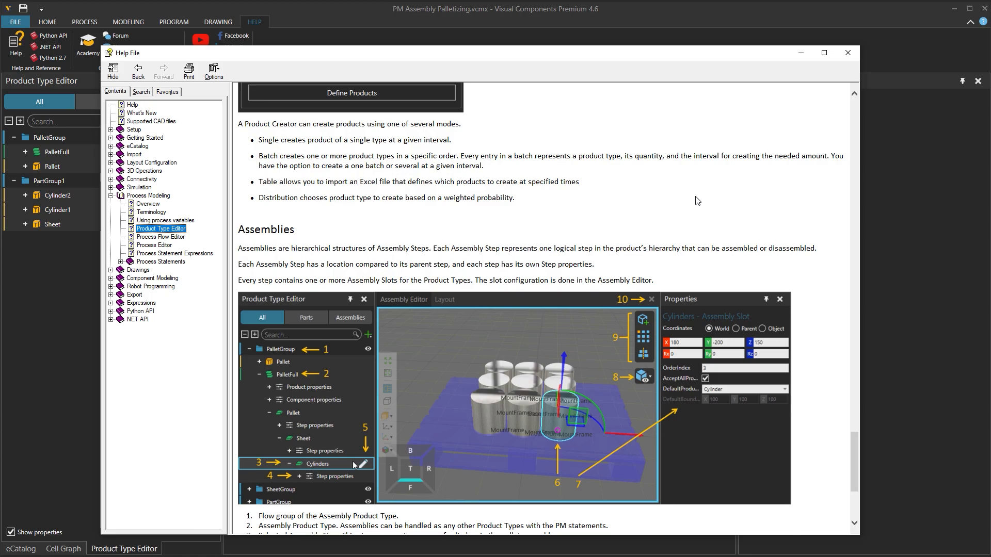
pyautogui.scroll(-3, 279, 330)
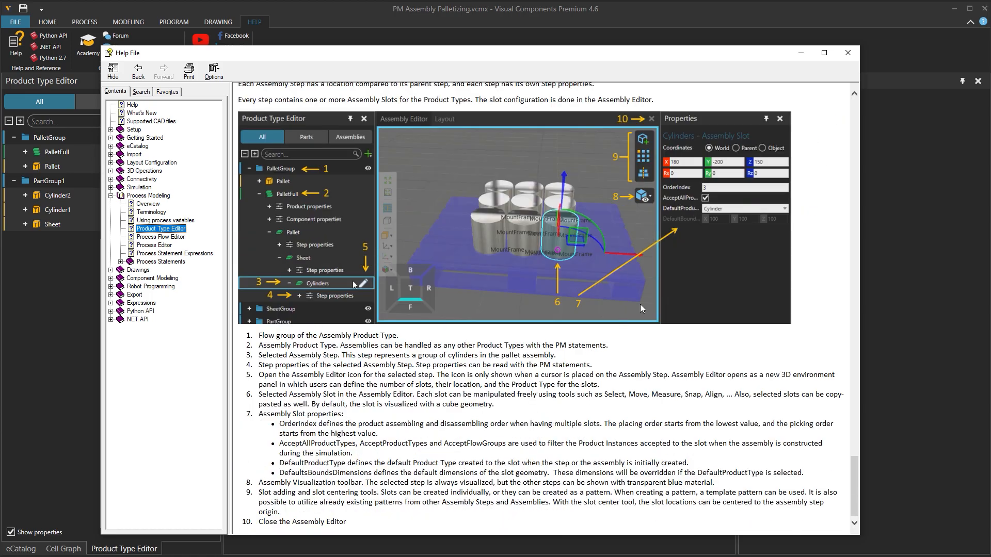
pyautogui.click(851, 58)
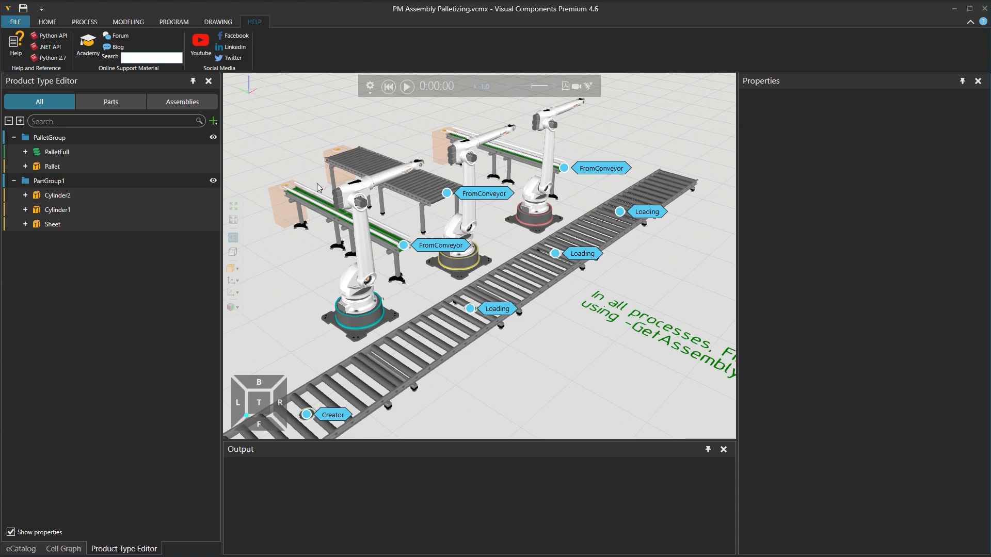
# - Search the online support material for "introduction", look over the Academy results such as Introduction to assemblies, and dismiss the results
pyautogui.click(148, 58)
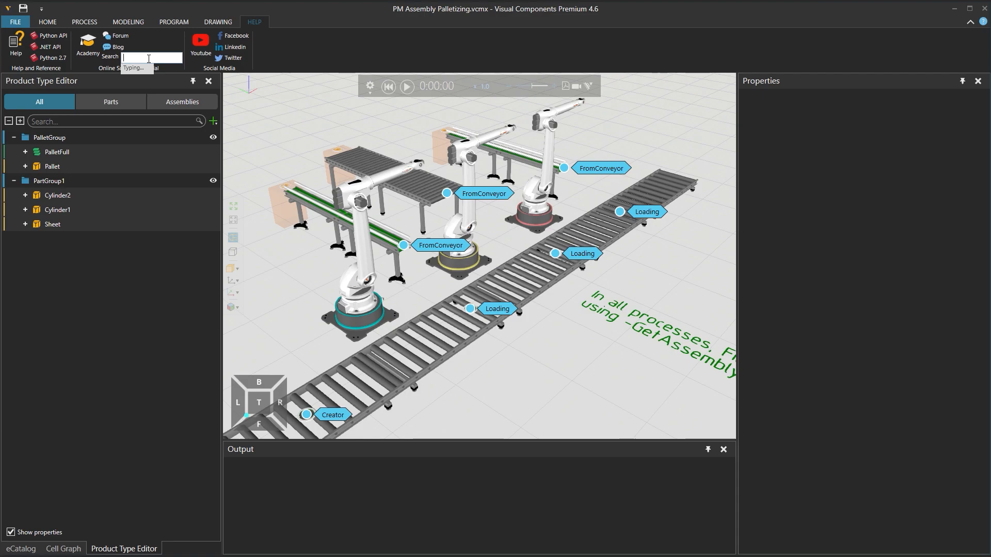
pyautogui.write('introducti')
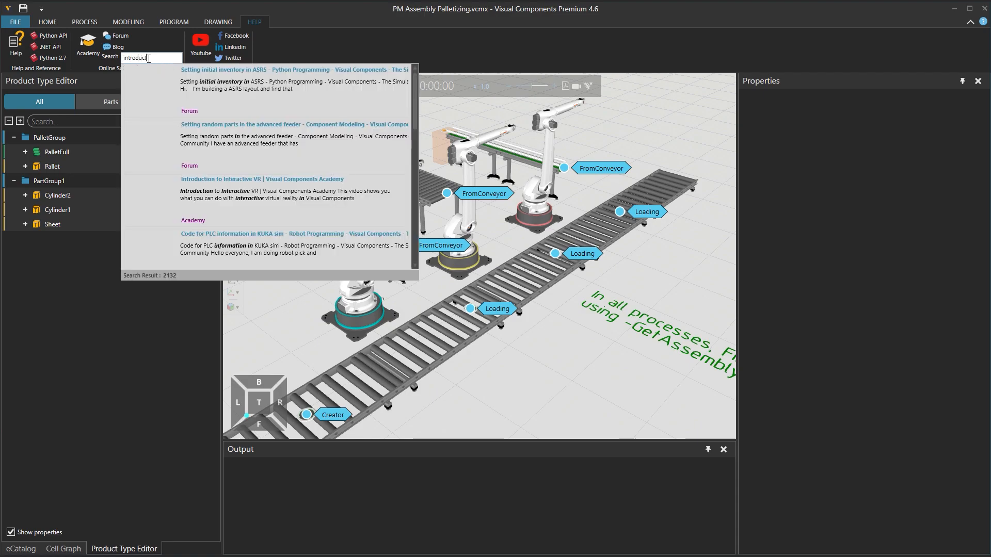
pyautogui.write('on')
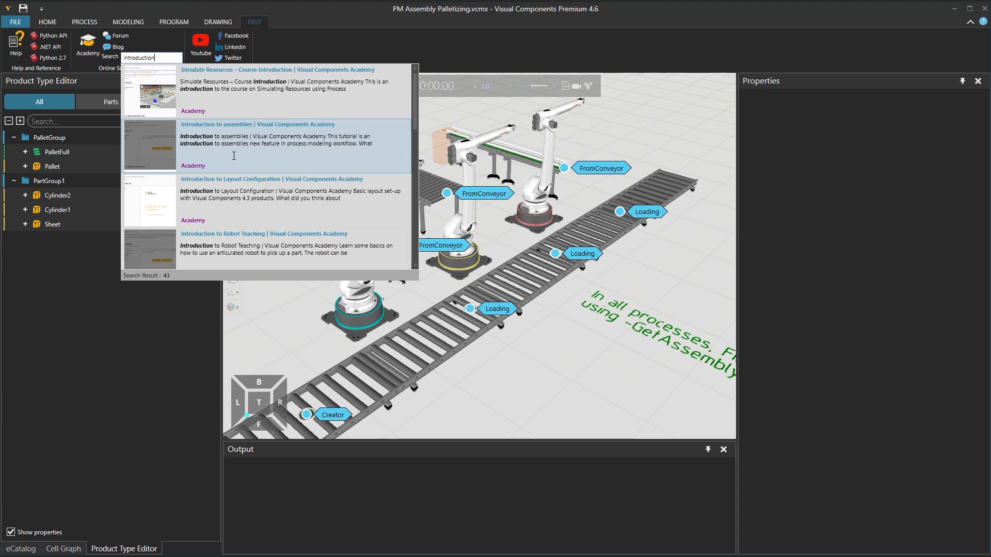
pyautogui.click(509, 326)
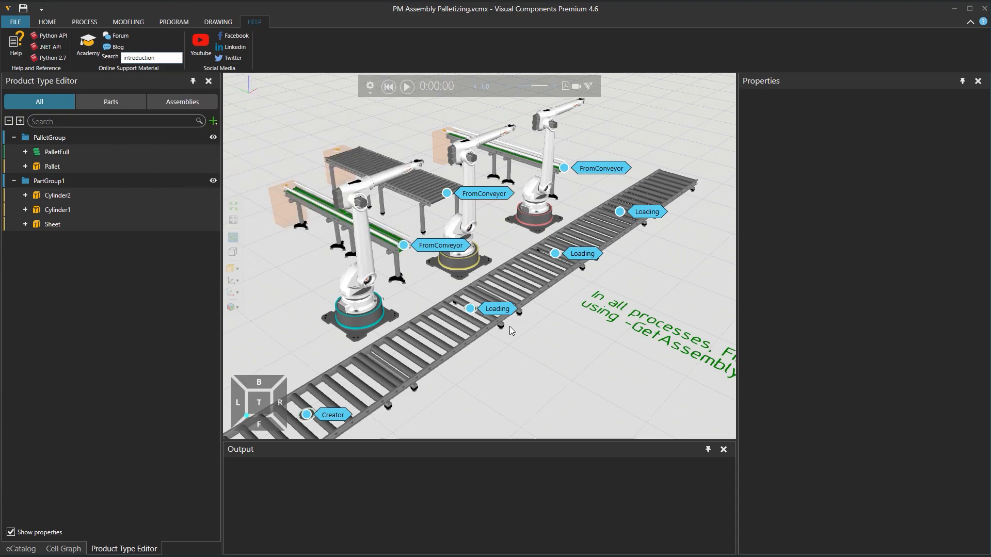